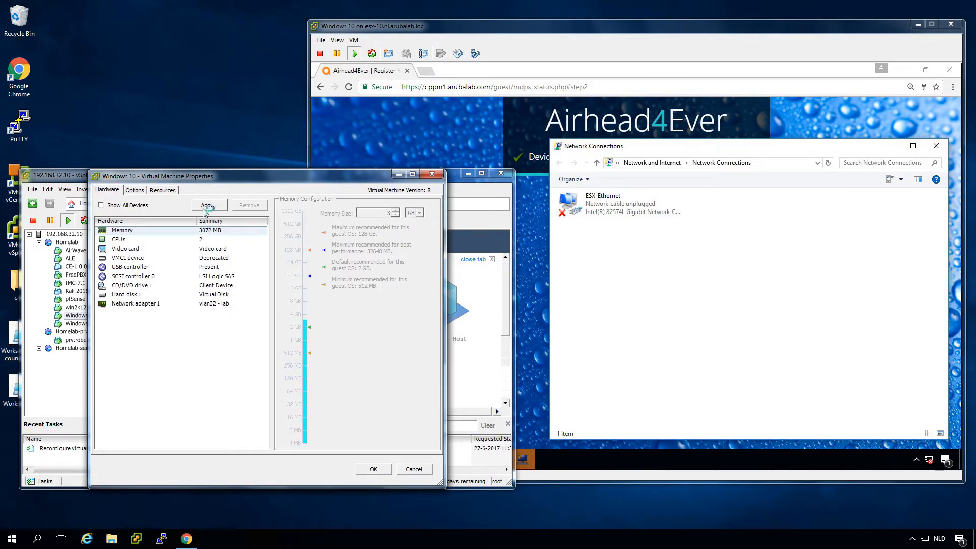
# Add the host's Realtek USB 10/100/1000 LAN device to the Windows 10 virtual machine and apply the hardware change
pyautogui.click(206, 208)
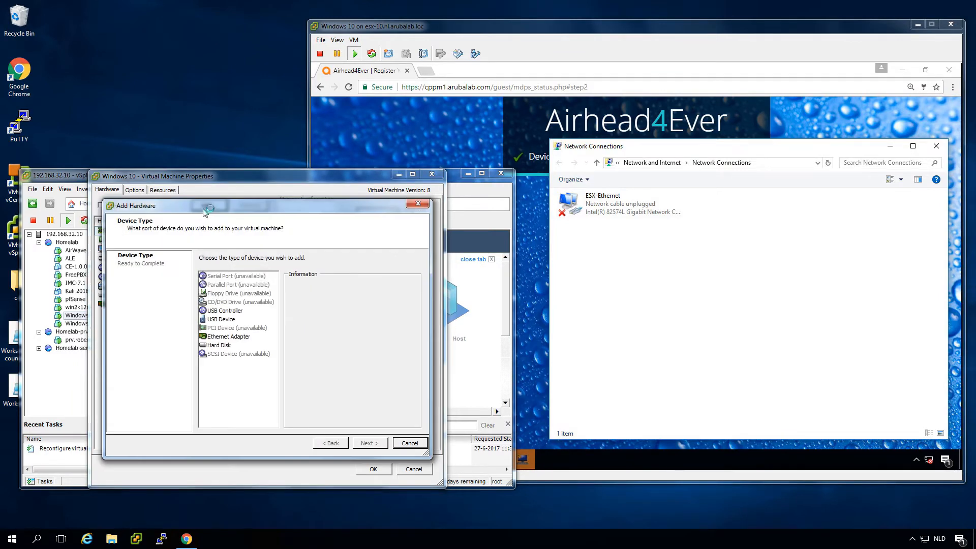
pyautogui.click(218, 319)
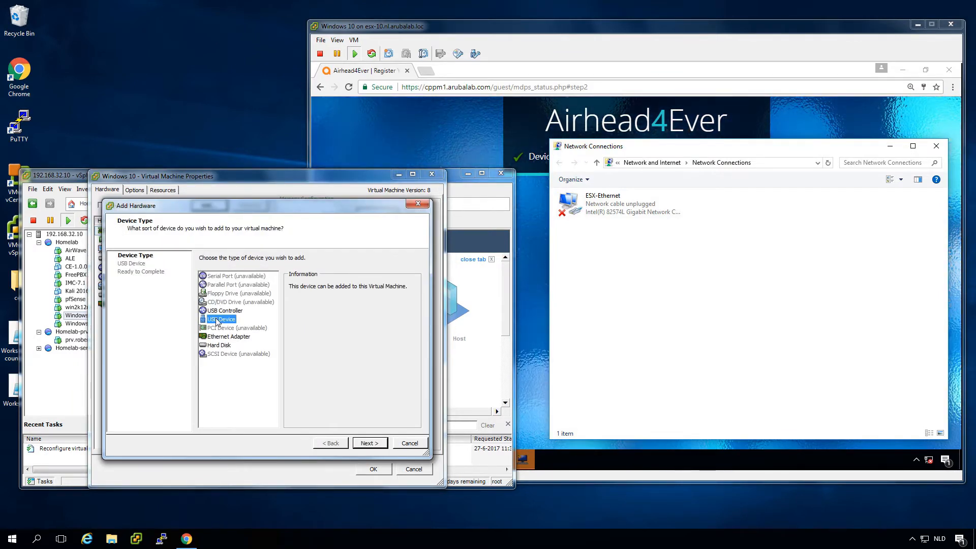
pyautogui.click(370, 446)
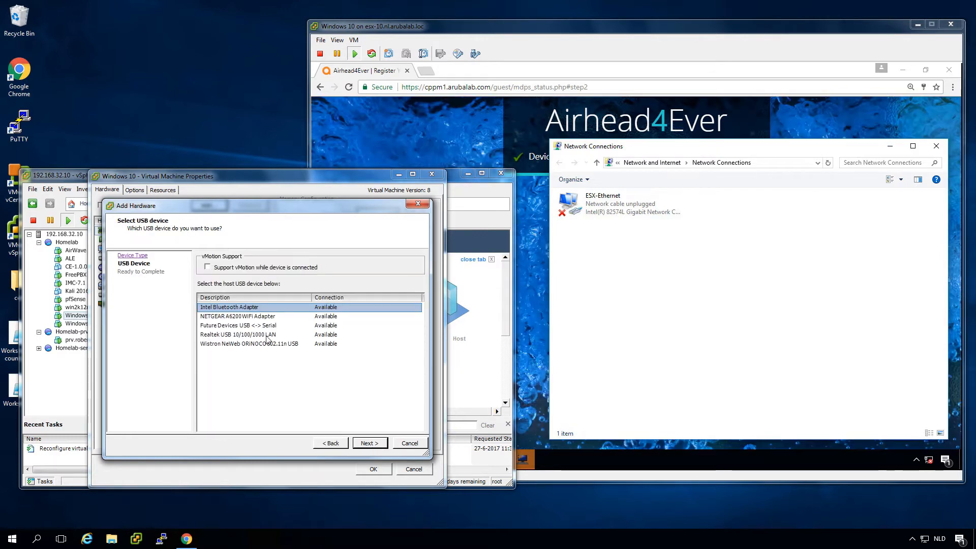
pyautogui.click(267, 336)
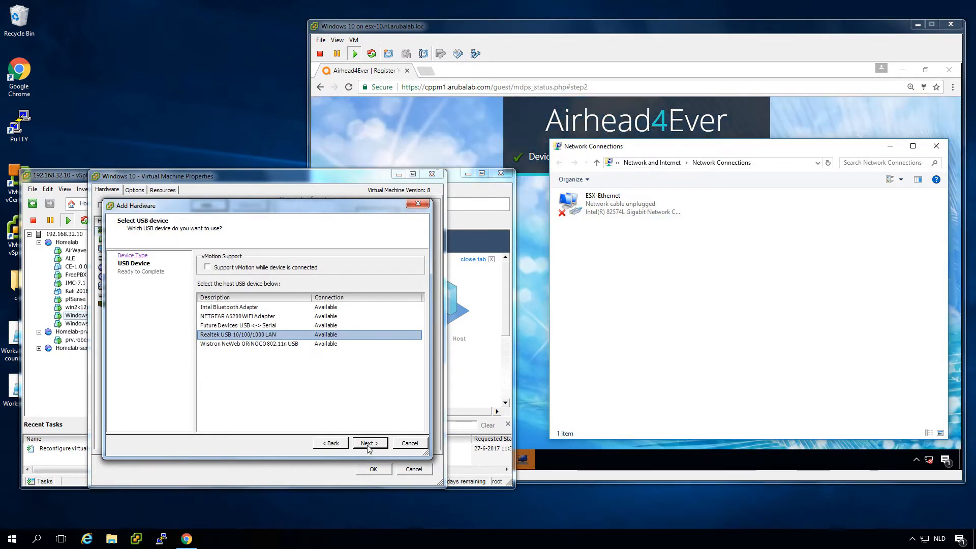
pyautogui.click(369, 443)
pyautogui.click(369, 443)
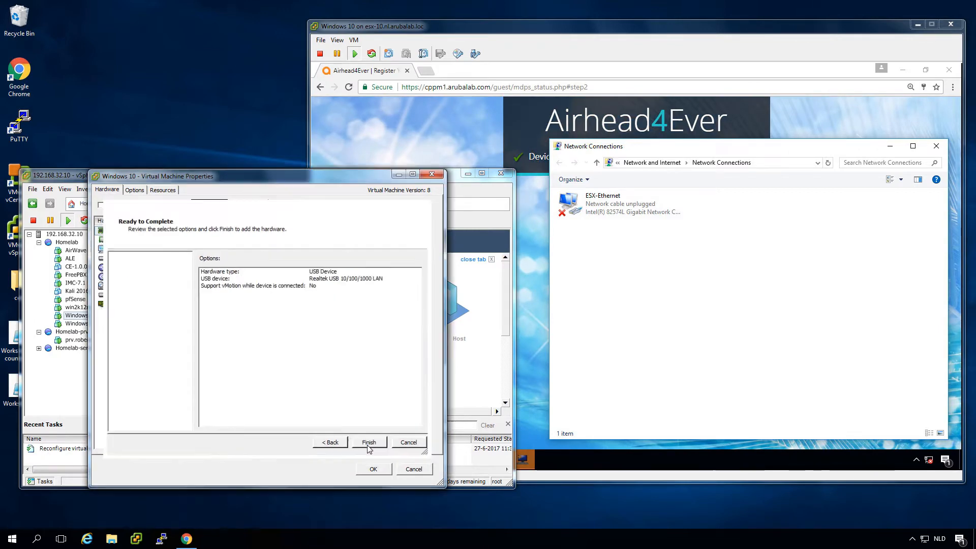
pyautogui.click(374, 468)
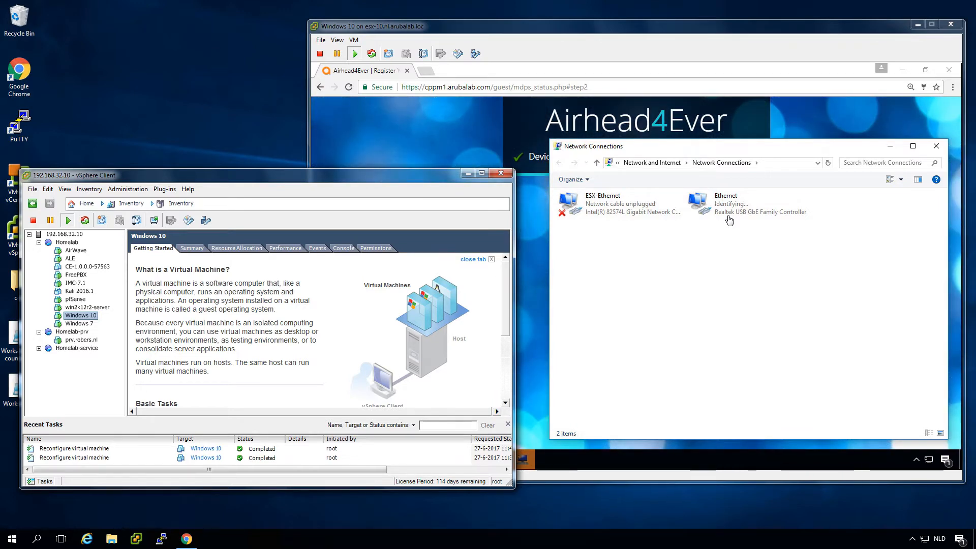
# Switch to Chrome to view the requests in ClearPass Access Tracker, resetting the page zoom before enlarging it again
pyautogui.click(186, 540)
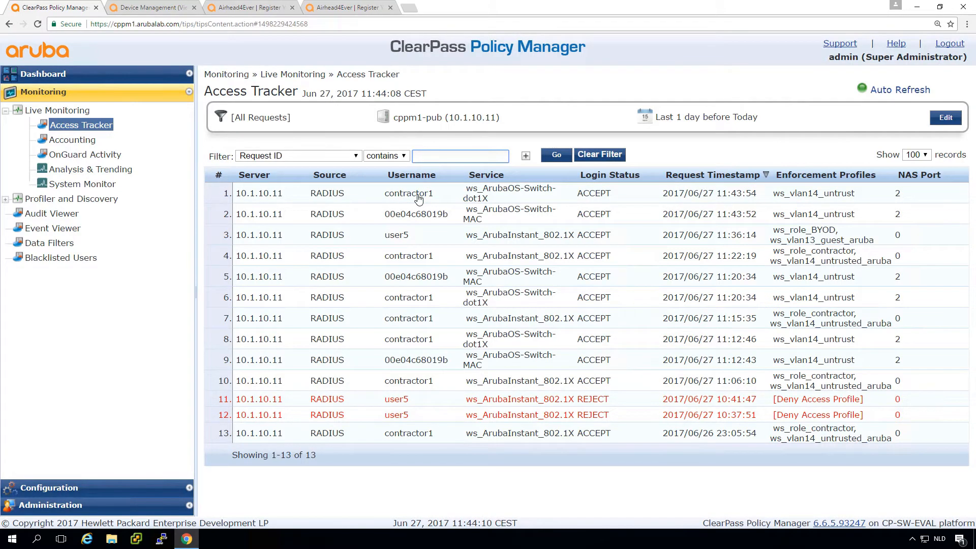
pyautogui.hotkey('ctrl', '0')
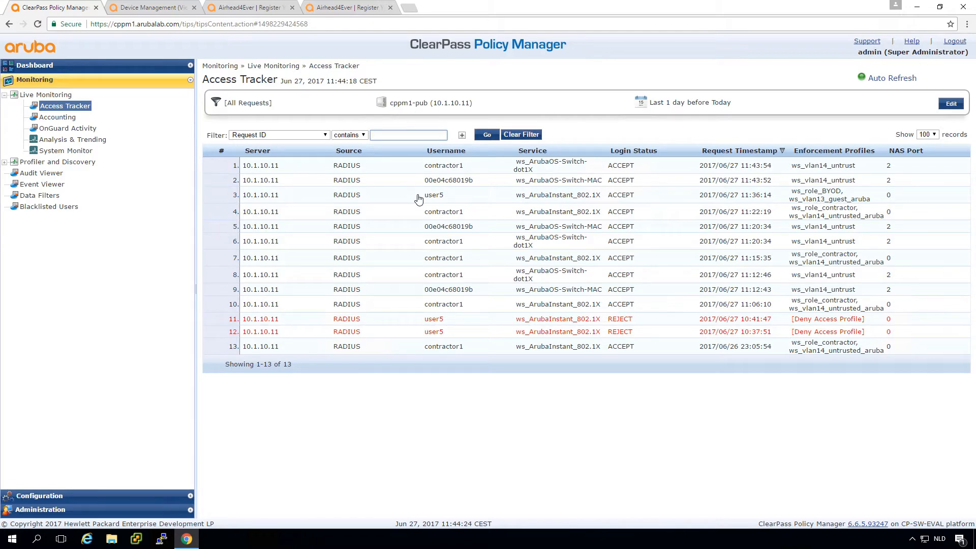
pyautogui.hotkey('ctrl', '+')
pyautogui.hotkey('ctrl', '+')
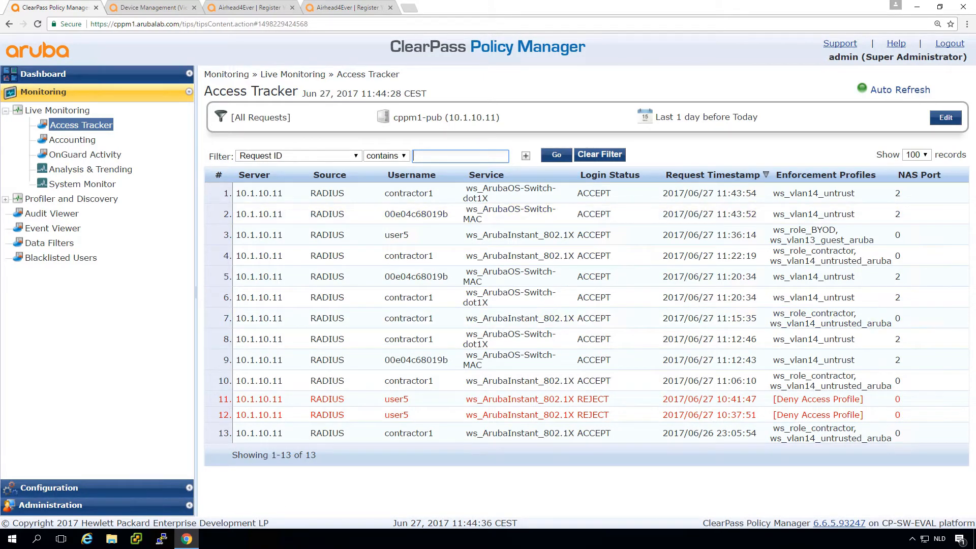
# Switch back to the vSphere Client and open the console of the Windows 10 virtual machine
pyautogui.hotkey('alt', 'Tab')
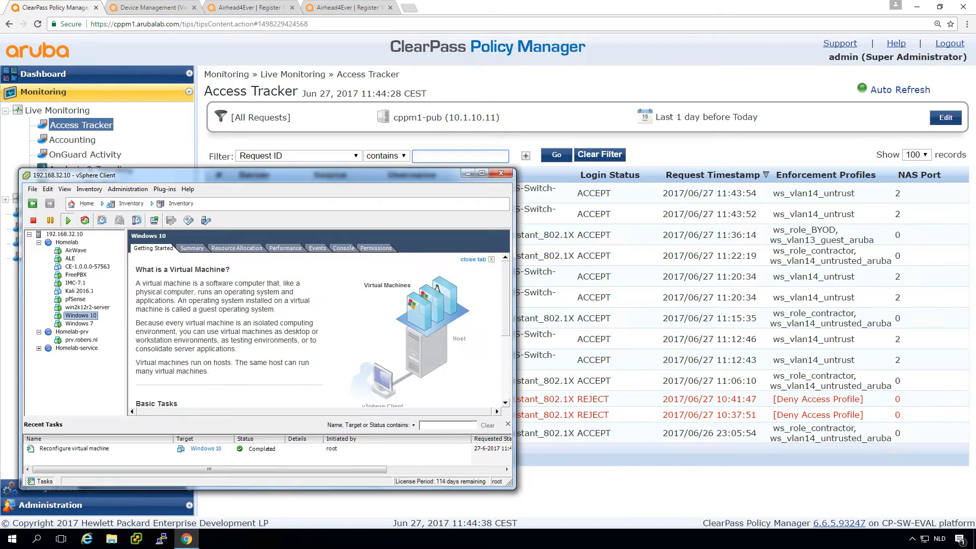
pyautogui.rightClick(76, 319)
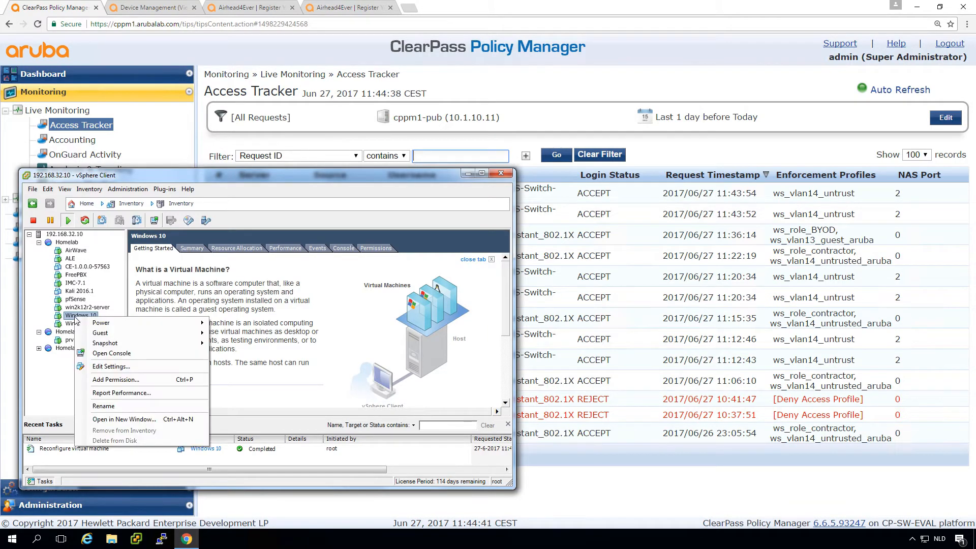
pyautogui.click(102, 356)
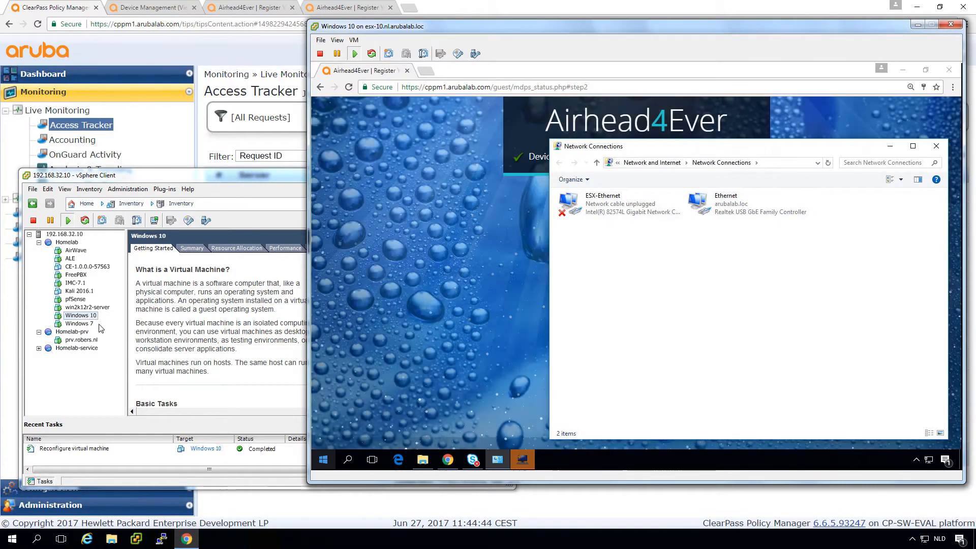
# Add the Wistron NeWeb ORiNOCO 802.11n USB device to the Windows 10 virtual machine and connect the guest's Wi-Fi to corp-1
pyautogui.click(88, 318)
pyautogui.rightClick(88, 318)
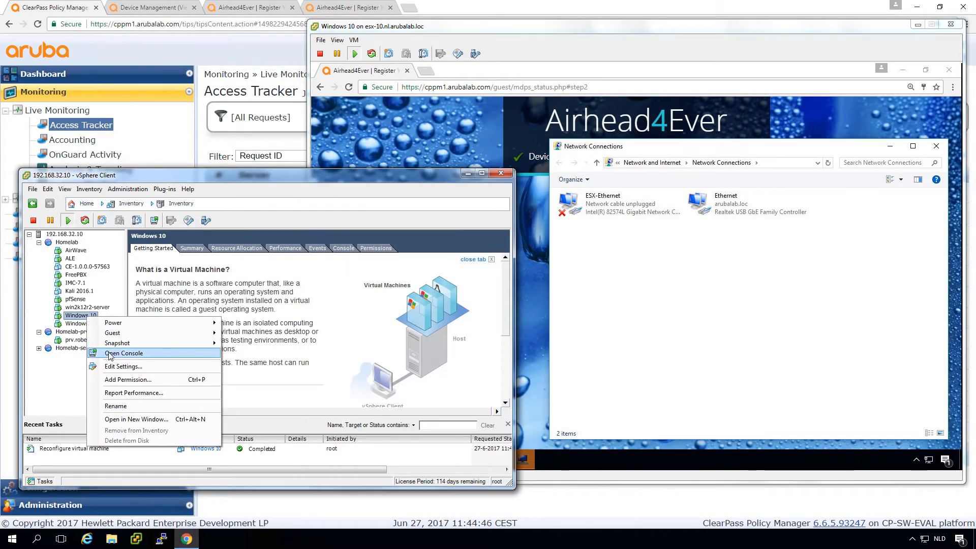
pyautogui.click(115, 365)
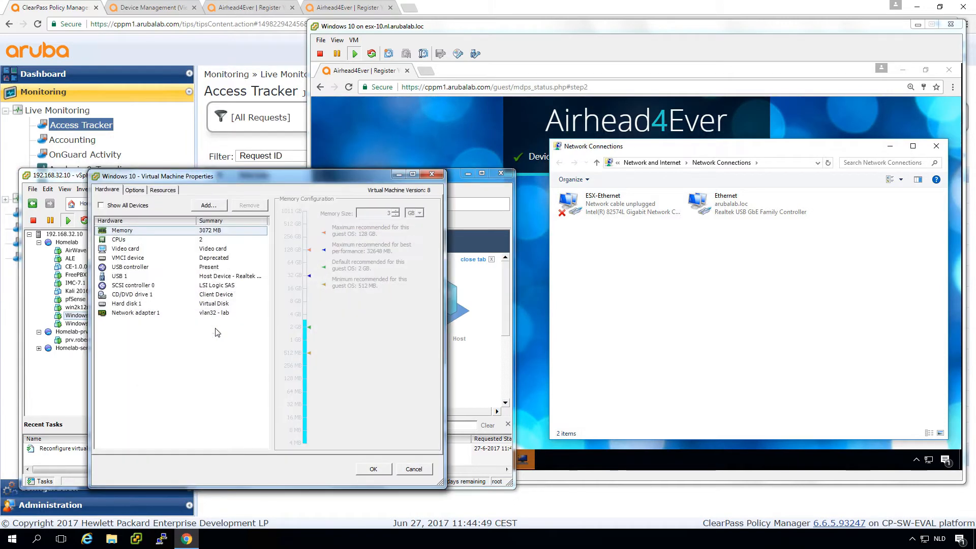
pyautogui.click(209, 214)
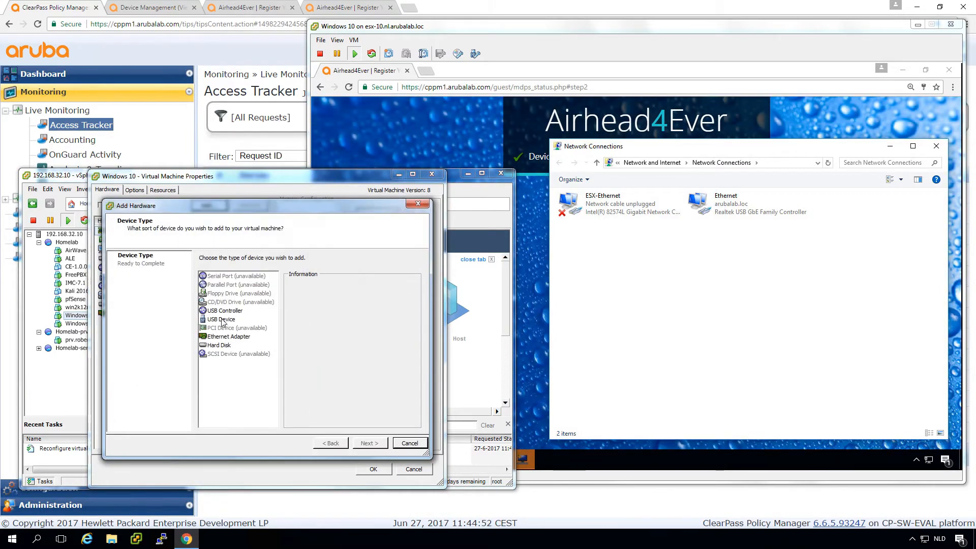
pyautogui.click(222, 319)
pyautogui.click(368, 443)
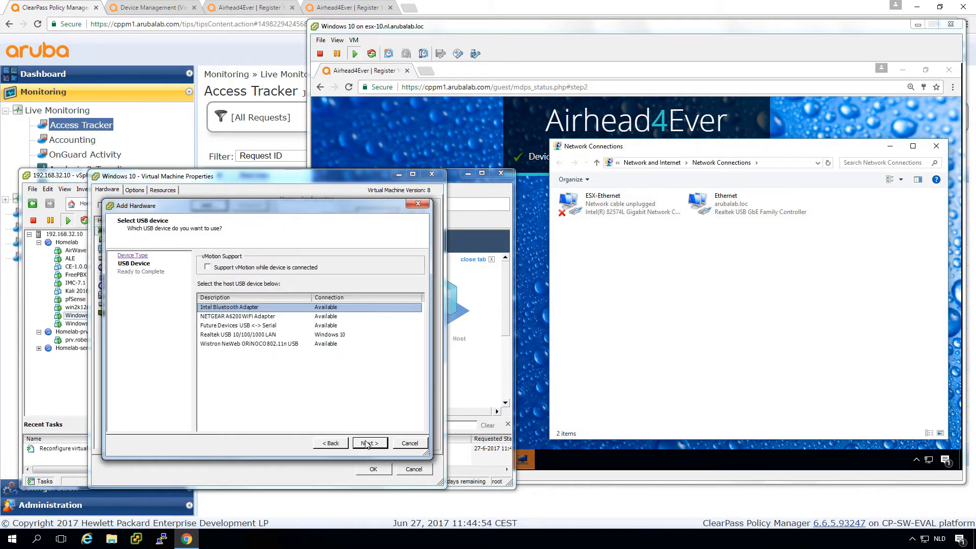
pyautogui.click(243, 345)
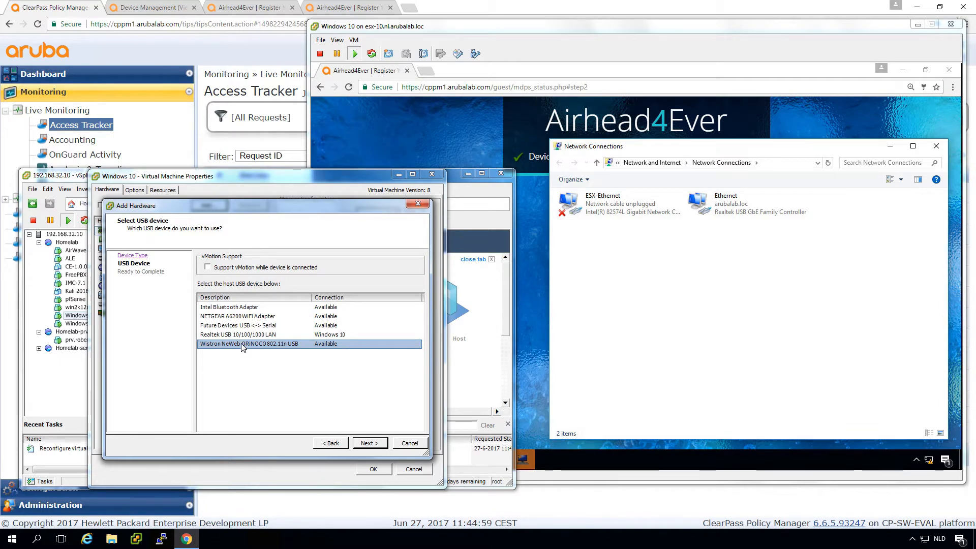
pyautogui.click(370, 444)
pyautogui.click(370, 443)
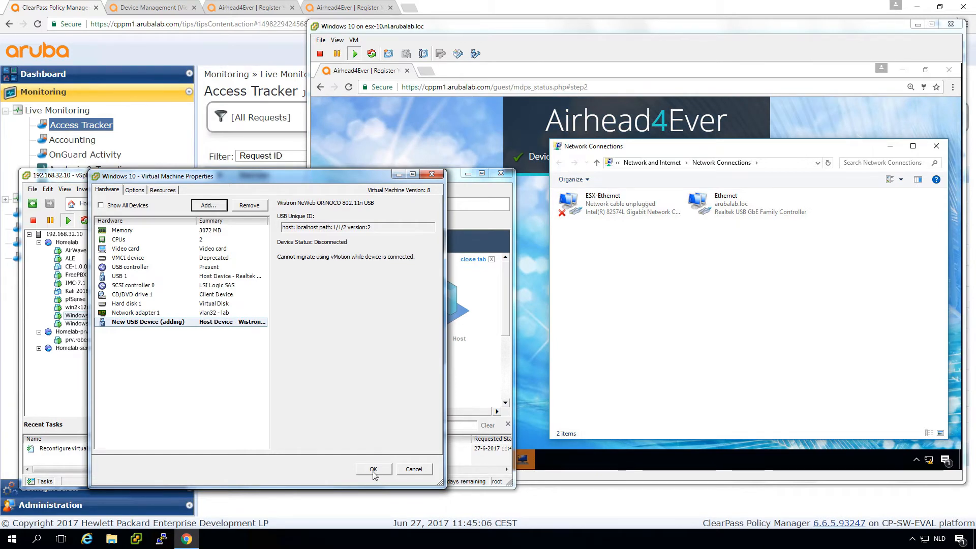
pyautogui.click(373, 468)
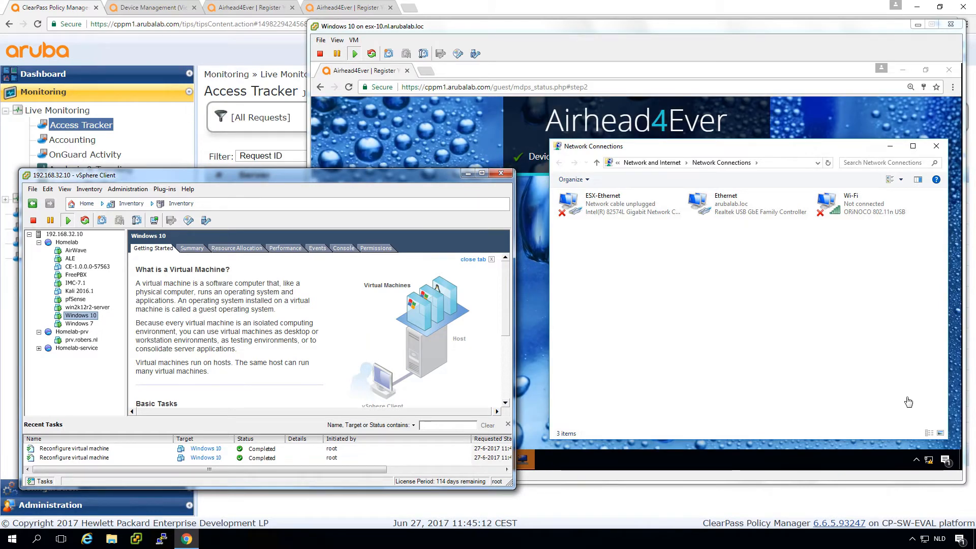
pyautogui.click(927, 460)
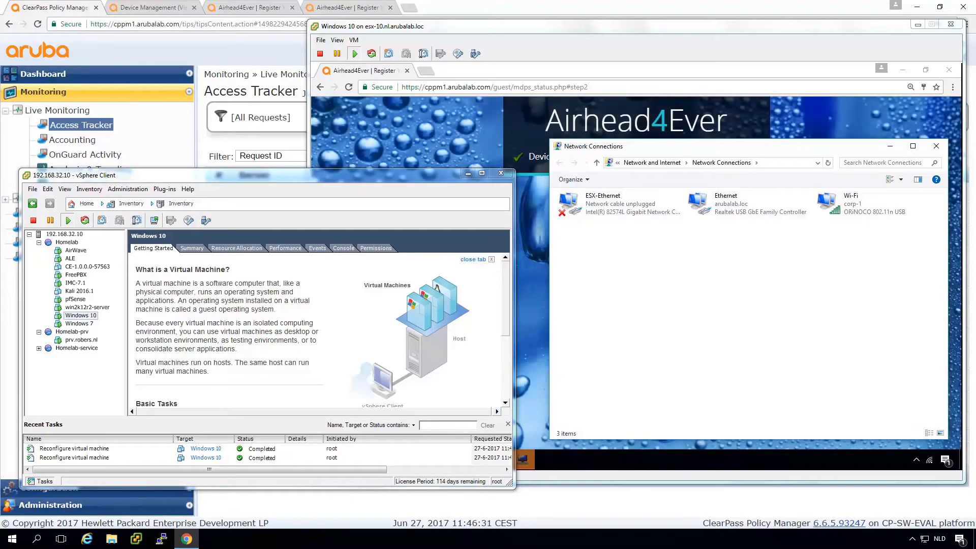
# Bring the OBS window onto this screen and review the Title-screen, Steps and SLIDE2 scenes, including the properties of SLIDE2's image source
pyautogui.moveTo(584, 548); pyautogui.dragTo(335, 66)
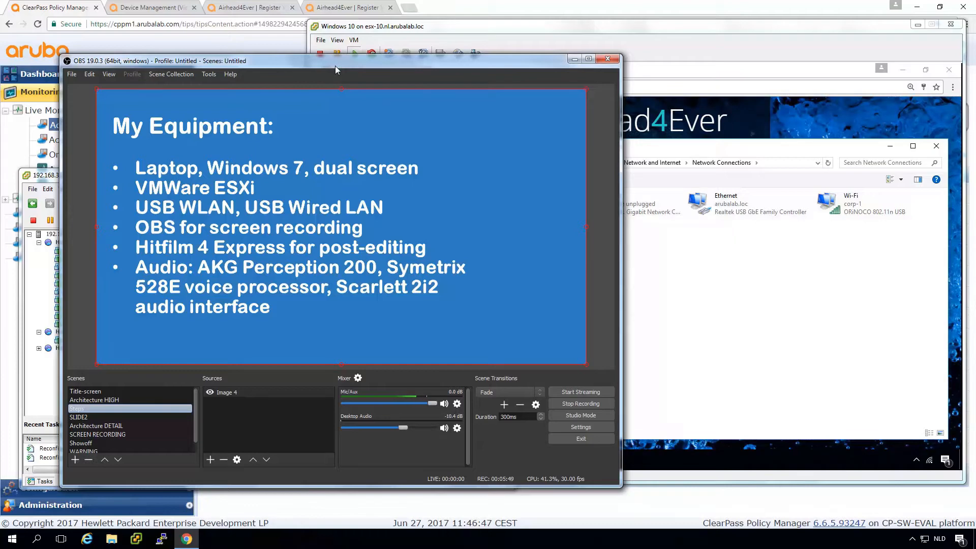
pyautogui.click(88, 393)
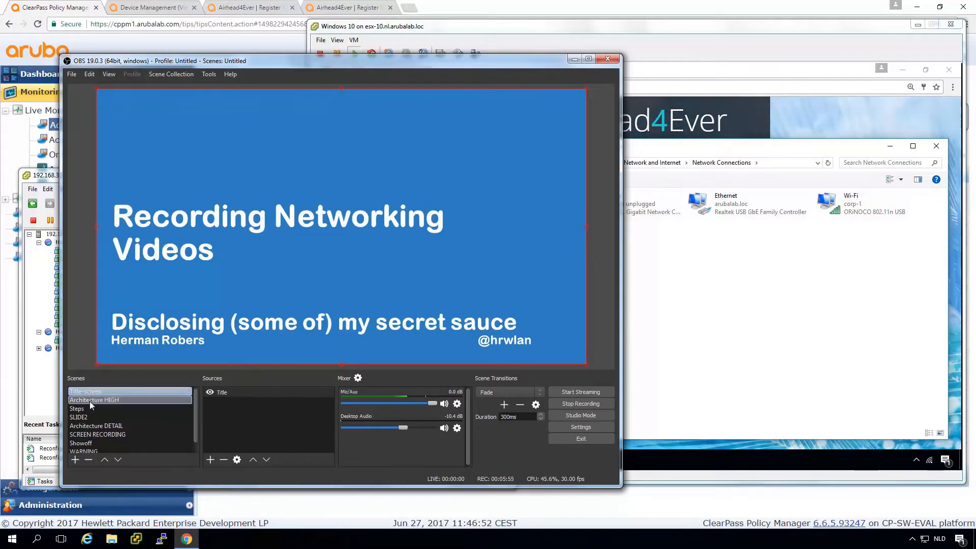
pyautogui.click(89, 408)
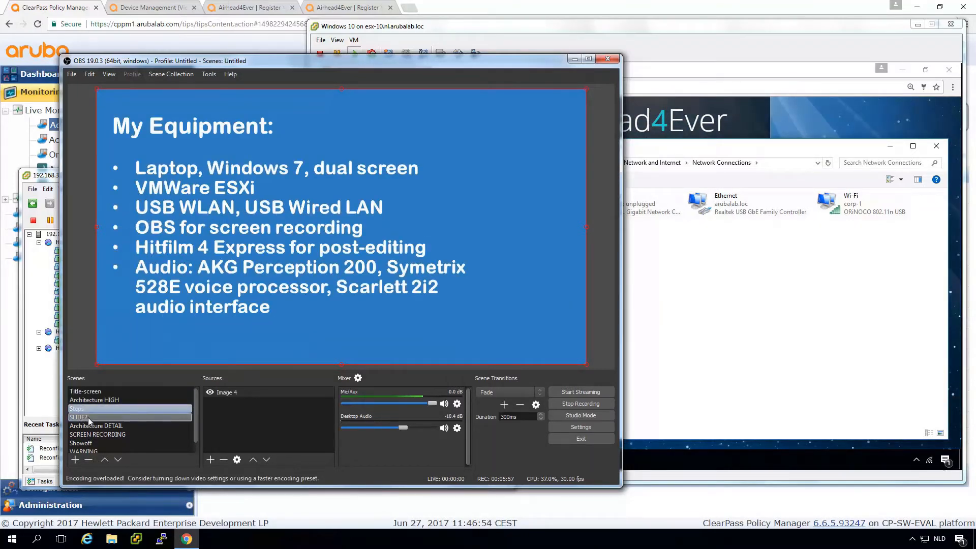
pyautogui.click(89, 417)
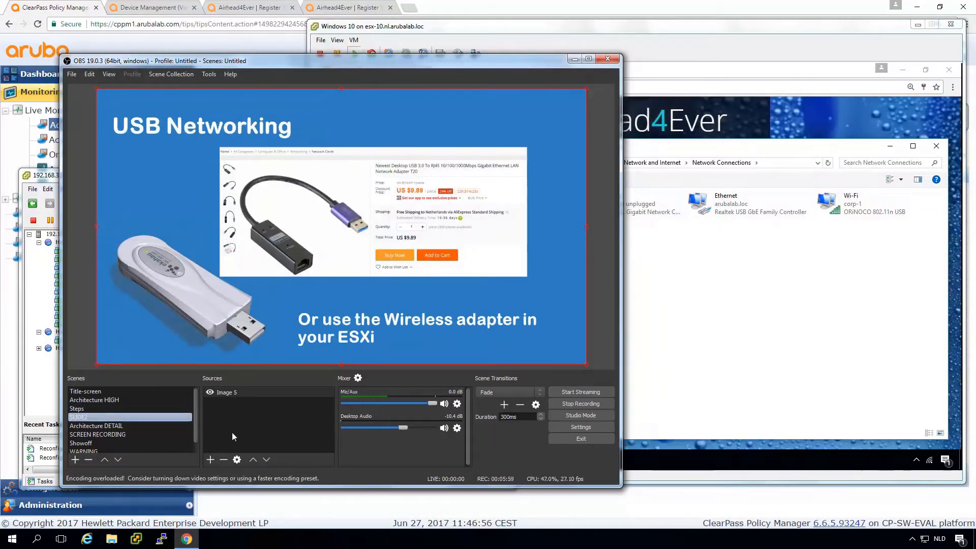
pyautogui.click(237, 460)
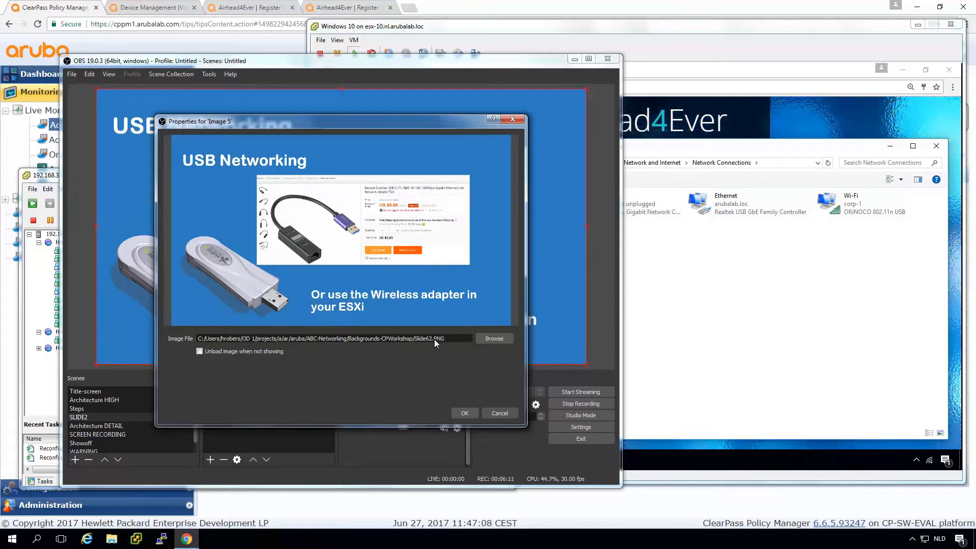
pyautogui.click(499, 413)
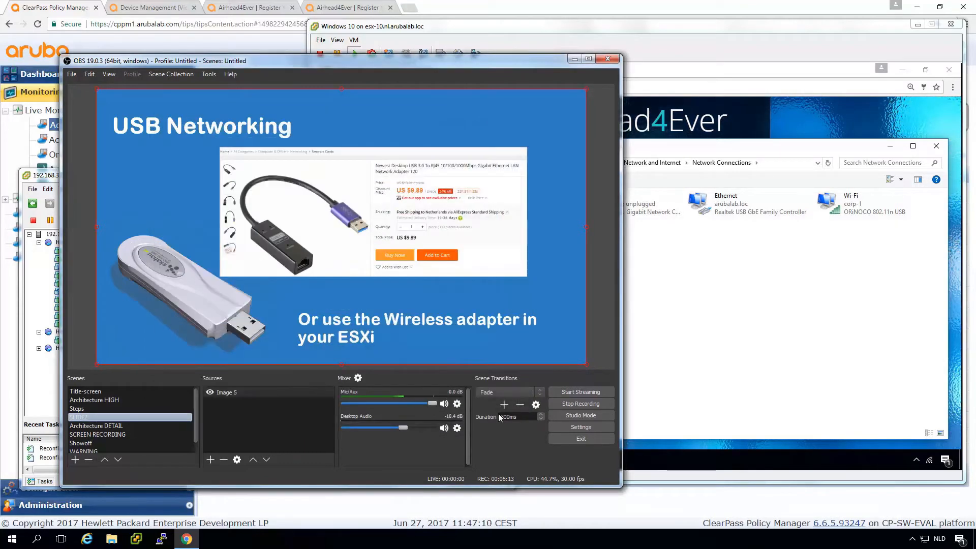
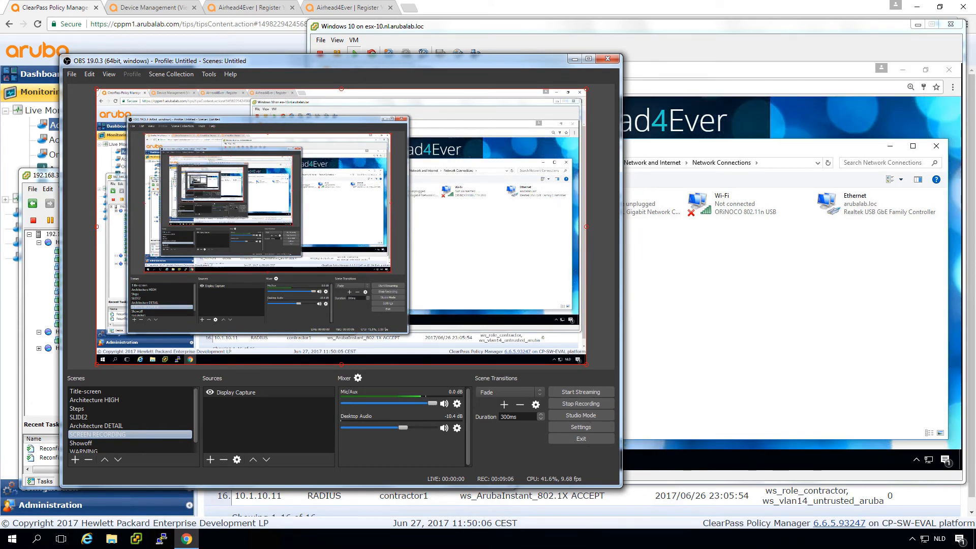
# Switch to HitFilm 4 Express and move the OBS window off this screen to uncover the editor
pyautogui.hotkey('alt', 'Tab')
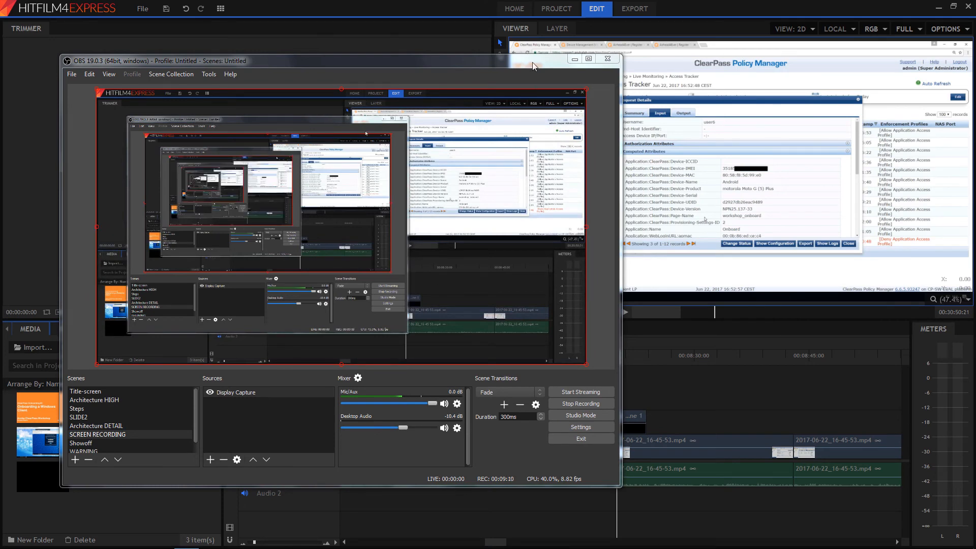
pyautogui.moveTo(532, 62); pyautogui.dragTo(577, 390)
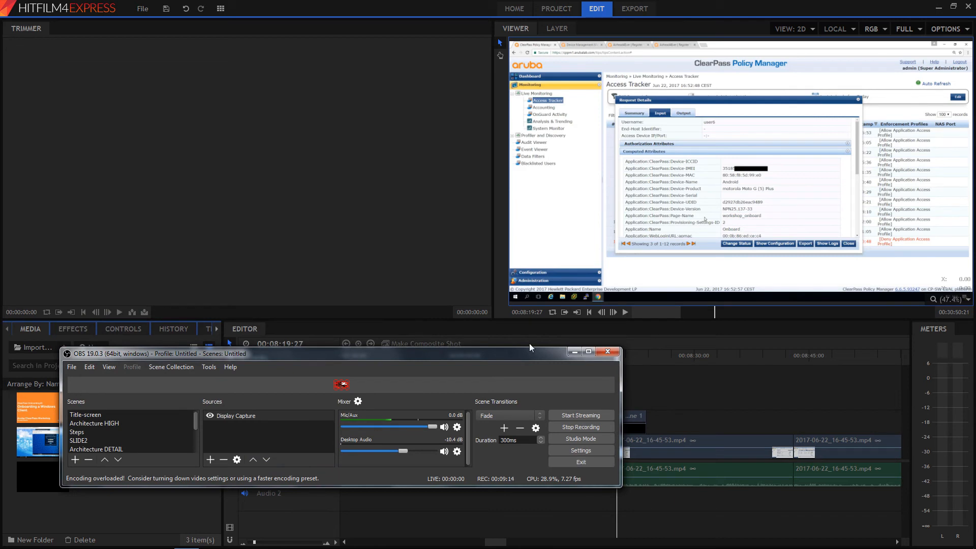
pyautogui.moveTo(493, 355); pyautogui.dragTo(501, 548)
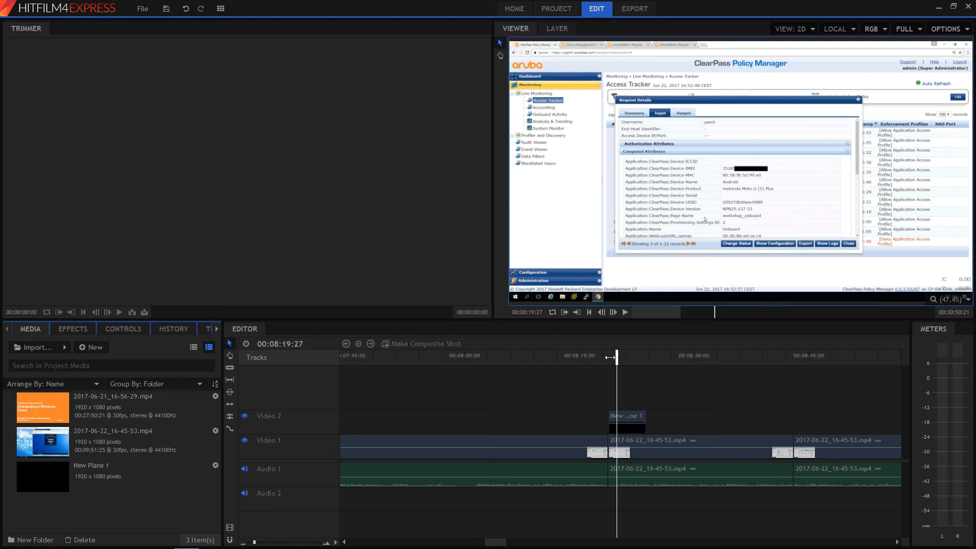
# Compare the frames at 00:08:13:07 and 00:08:19:05 to examine where the black New Plane 1 mask covers the video
pyautogui.moveTo(616, 358); pyautogui.dragTo(566, 358)
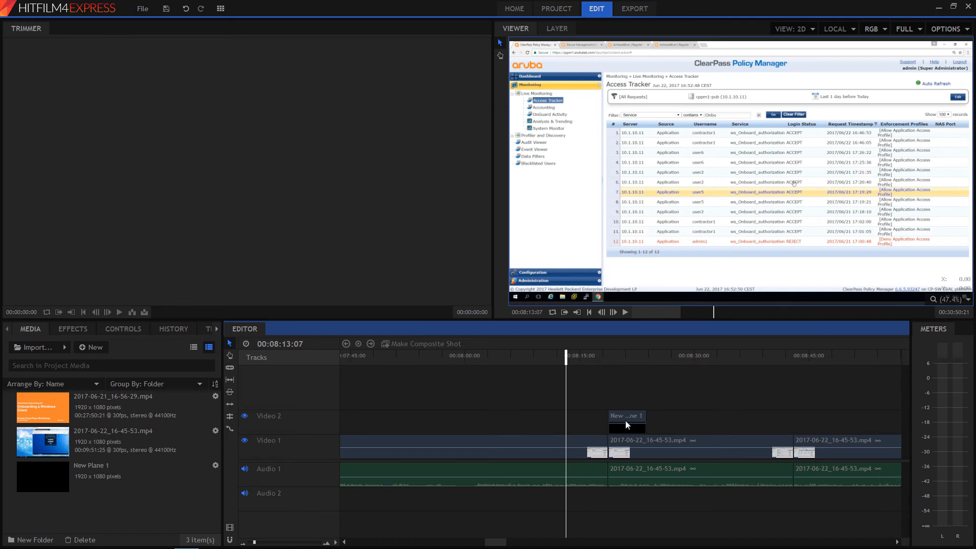
pyautogui.click(611, 354)
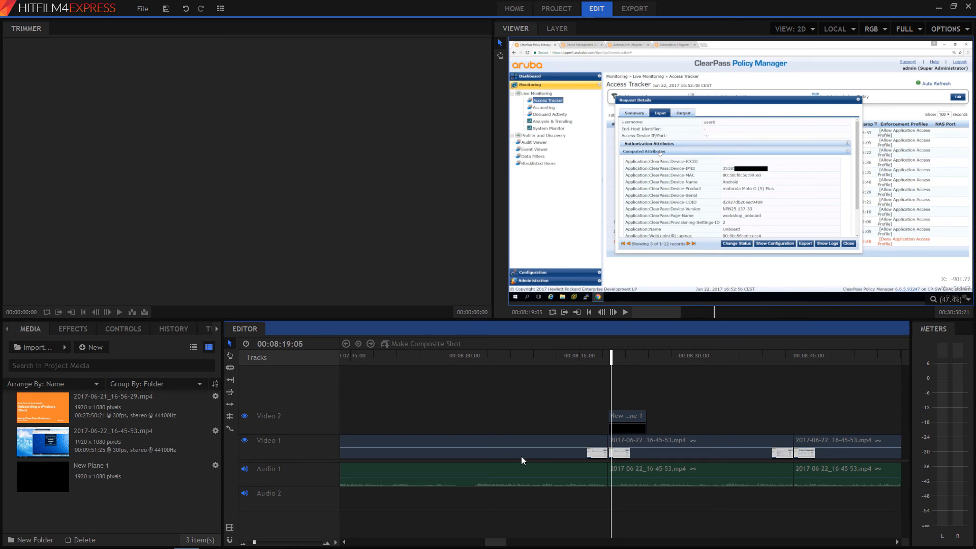
# Slice the main video clip at about 00:08:00 and 00:08:10, and delete the section between the cuts with its audio
pyautogui.click(230, 369)
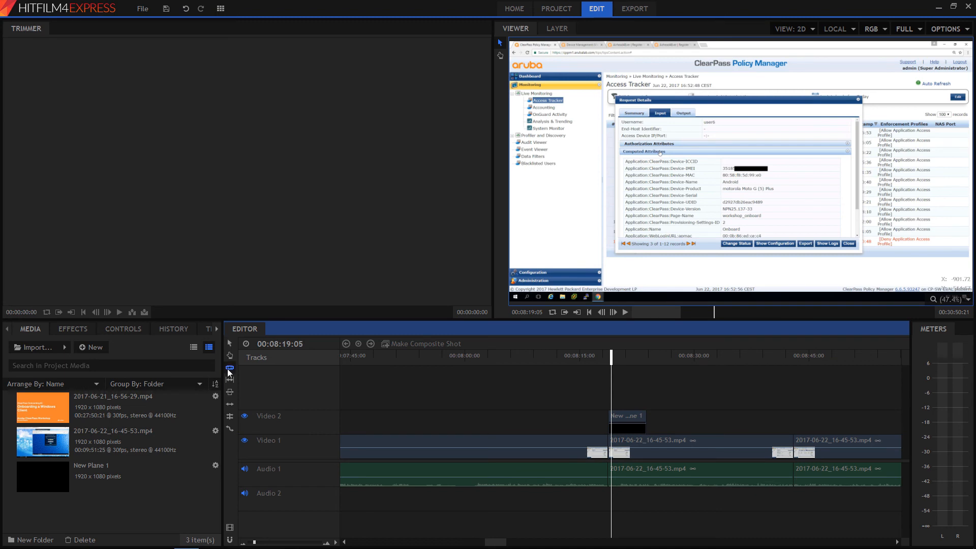
pyautogui.click(459, 440)
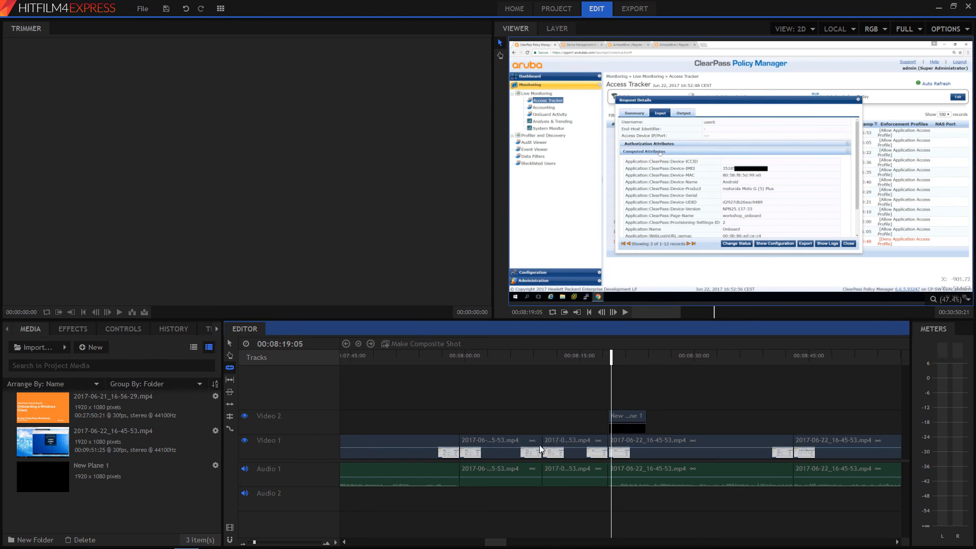
pyautogui.click(539, 444)
pyautogui.press('v')
pyautogui.click(495, 452)
pyautogui.press('Delete')
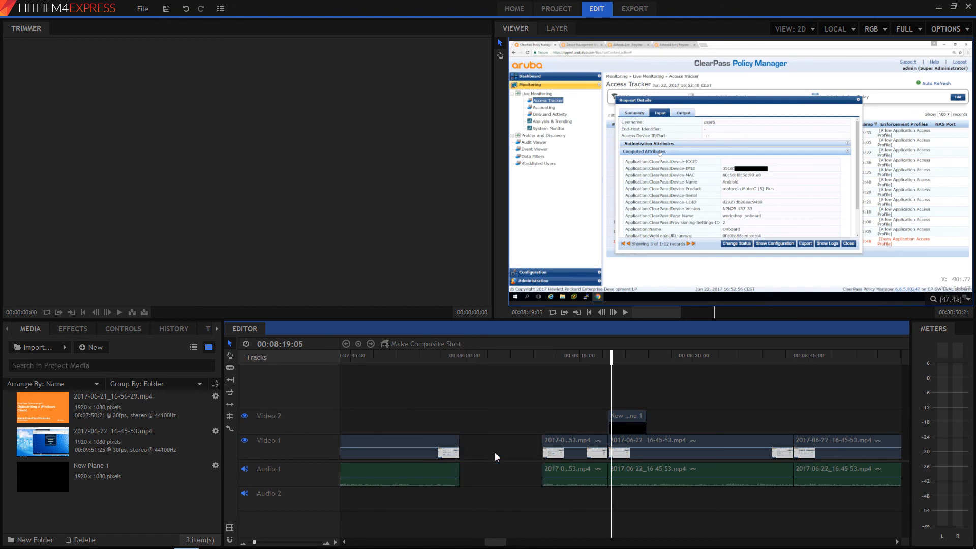
# Move the short clip that follows the gap, with its audio, flush against the end of the preceding clip at about 00:08:00
pyautogui.moveTo(577, 456); pyautogui.dragTo(478, 449)
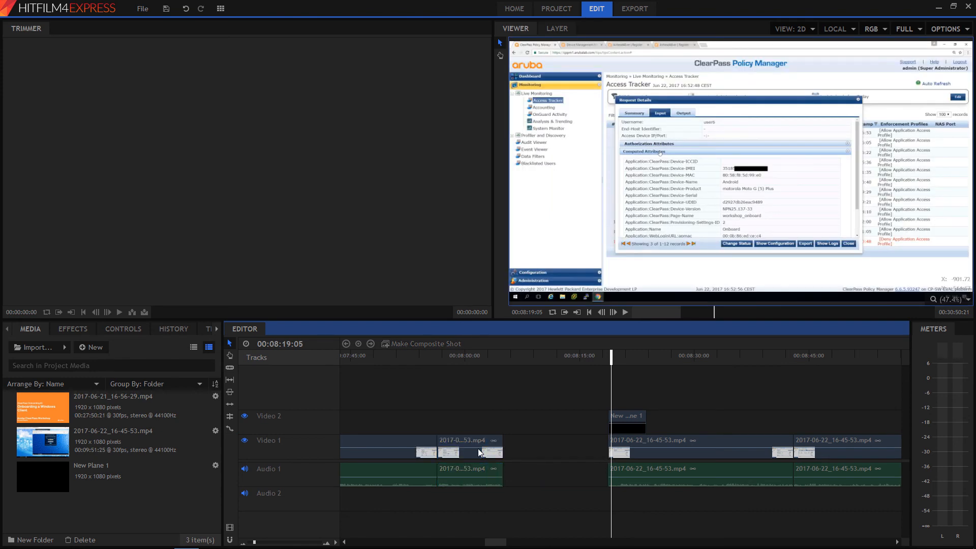
pyautogui.hotkey('ctrl', 'z')
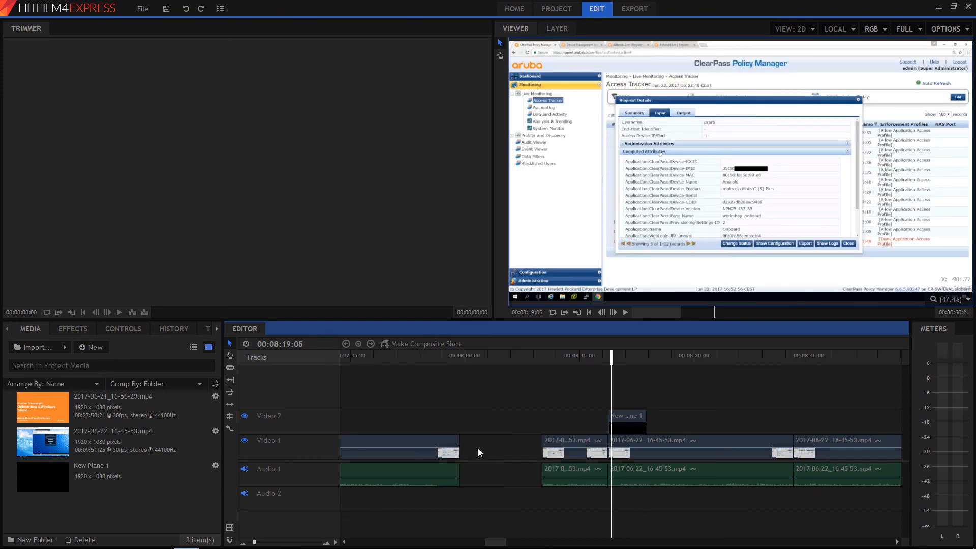
pyautogui.click(575, 441)
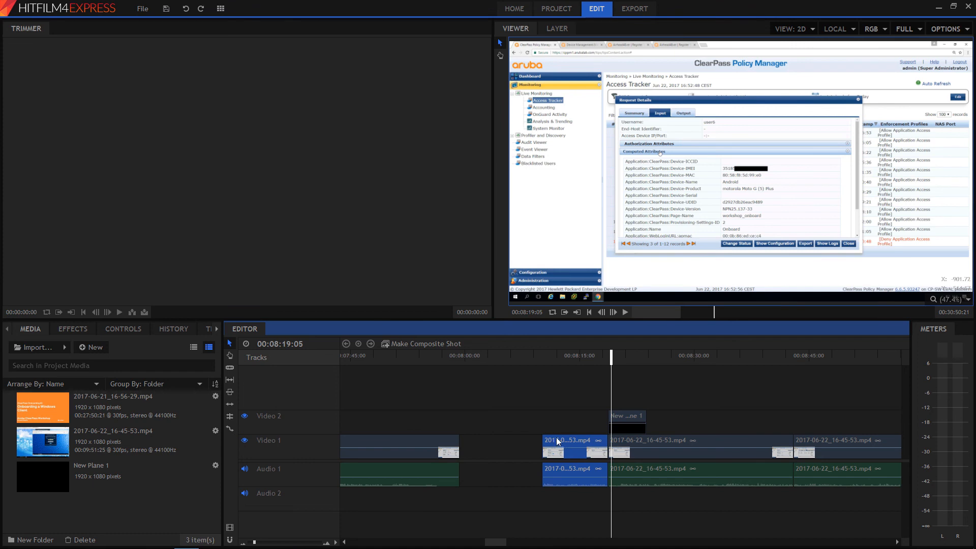
pyautogui.moveTo(558, 442); pyautogui.dragTo(491, 443)
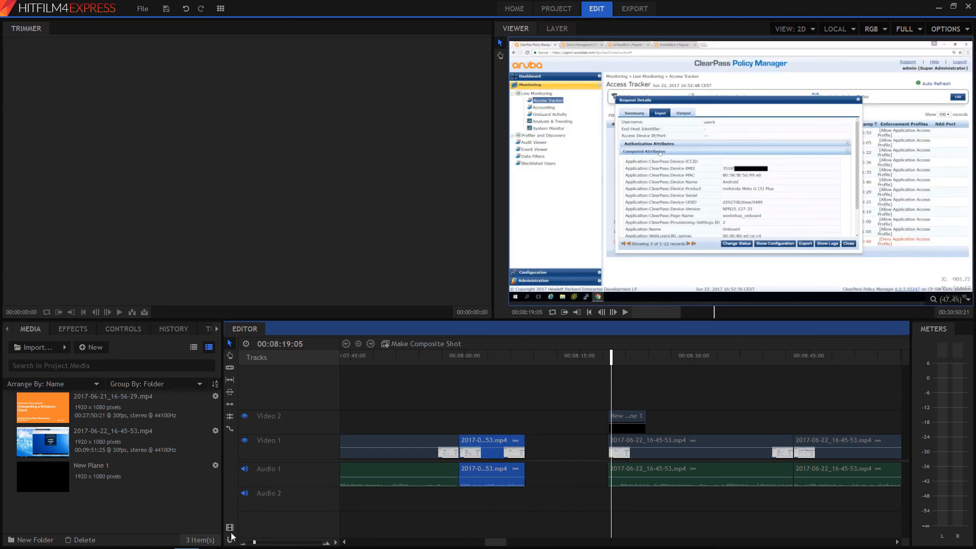
pyautogui.moveTo(481, 447)
pyautogui.mouseDown()
pyautogui.moveTo(507, 448)
pyautogui.moveTo(478, 447)
pyautogui.mouseUp()
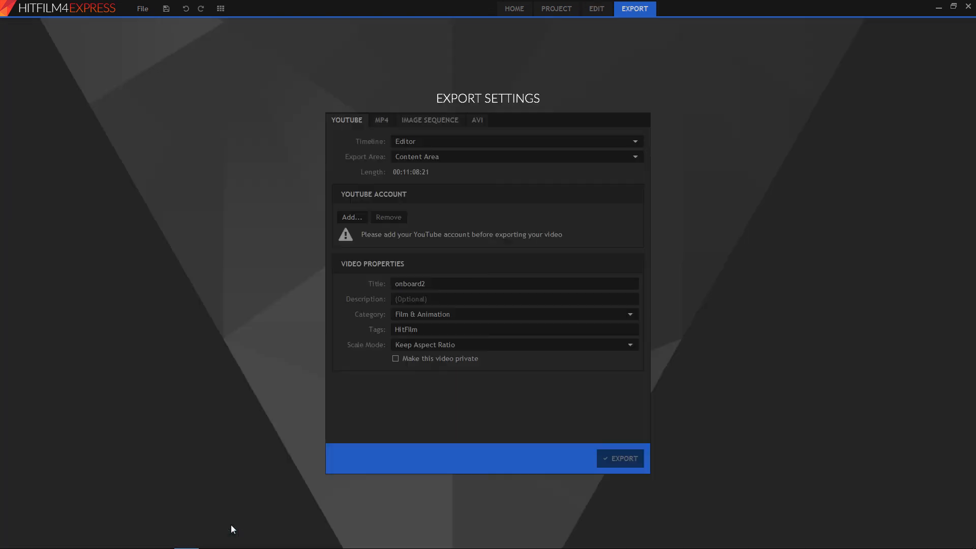
# Show the MP4 export settings for the Editor timeline
pyautogui.click(381, 121)
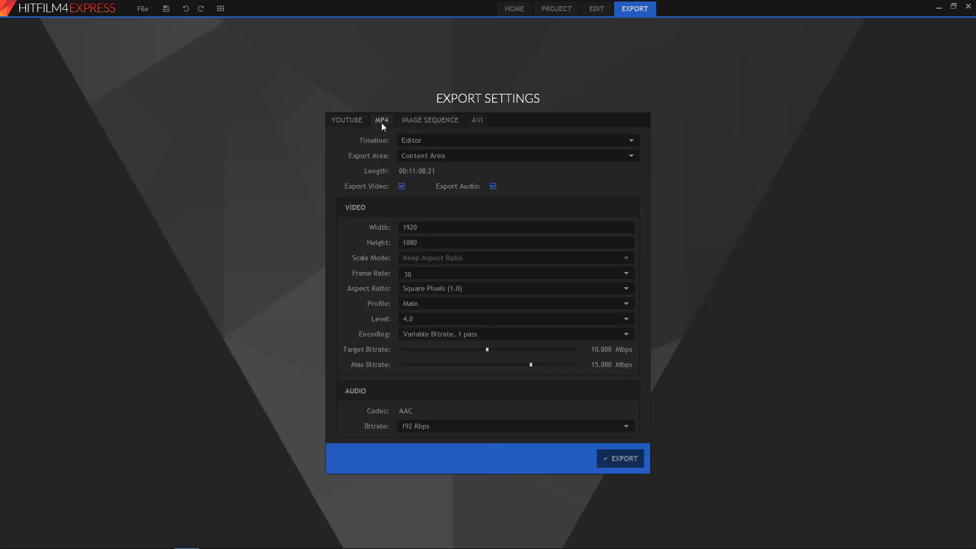